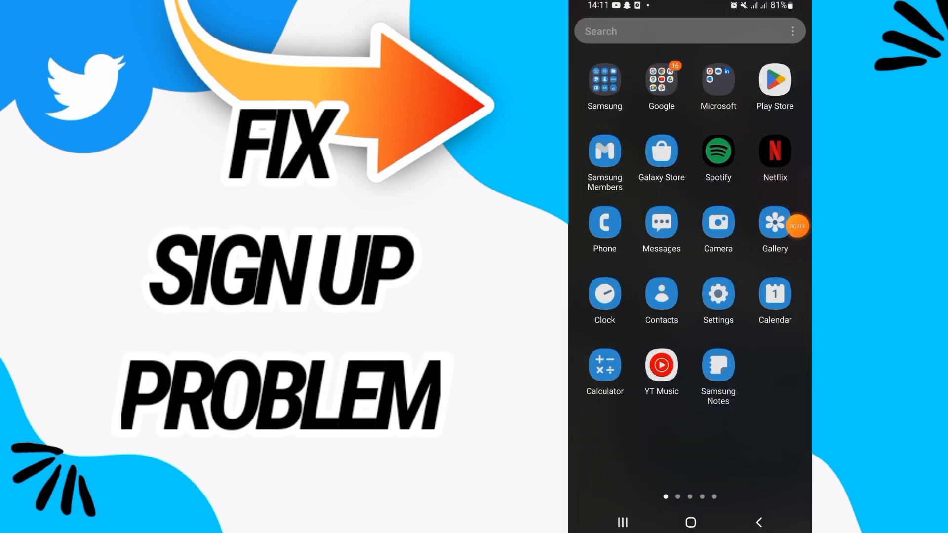
Clear all of Twitter's stored data from its Storage page under Settings > Apps
{"action": "left_click", "coordinate": [717, 296]}
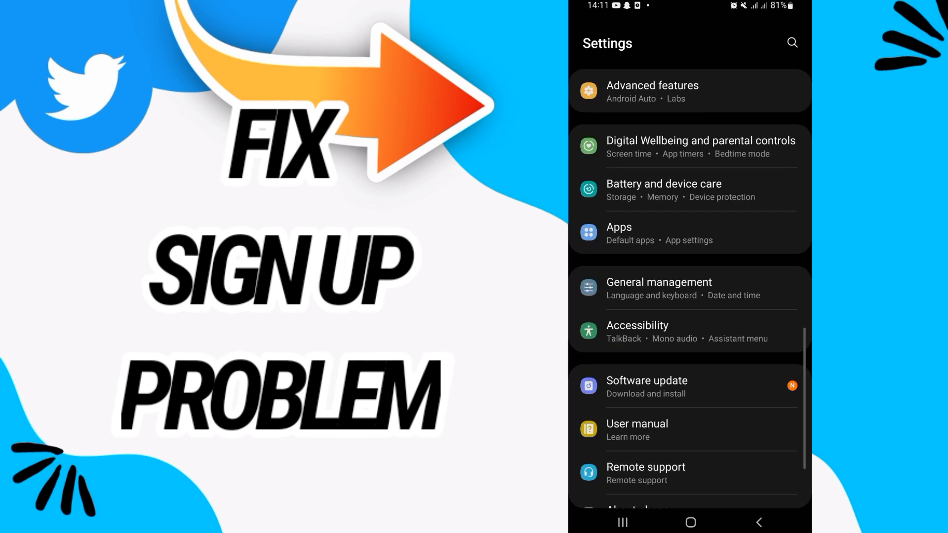
{"action": "left_click", "coordinate": [689, 227]}
{"action": "scroll", "coordinate": [688, 296], "scroll_direction": "down", "scroll_amount": 5}
{"action": "scroll", "coordinate": [689, 297], "scroll_direction": "down", "scroll_amount": 5}
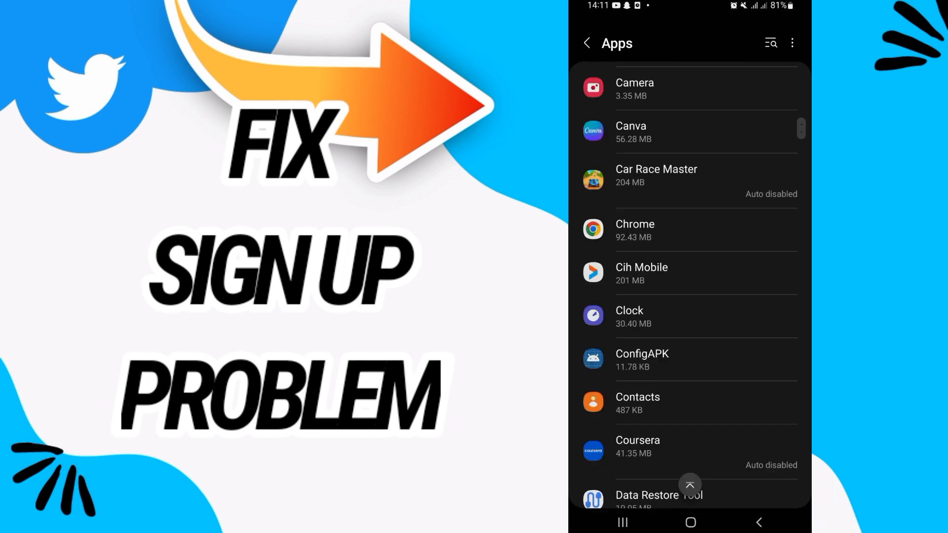
{"action": "scroll", "coordinate": [689, 297], "scroll_direction": "down", "scroll_amount": 5}
{"action": "scroll", "coordinate": [689, 296], "scroll_direction": "down", "scroll_amount": 5}
{"action": "scroll", "coordinate": [688, 297], "scroll_direction": "down", "scroll_amount": 5}
{"action": "scroll", "coordinate": [689, 296], "scroll_direction": "down", "scroll_amount": 5}
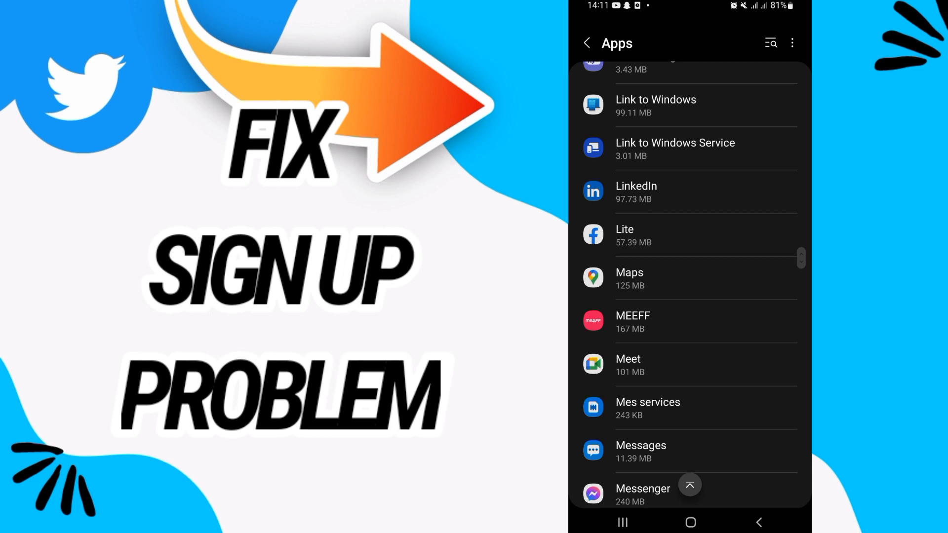
{"action": "scroll", "coordinate": [689, 296], "scroll_direction": "down", "scroll_amount": 5}
{"action": "scroll", "coordinate": [689, 296], "scroll_direction": "down", "scroll_amount": 5}
{"action": "scroll", "coordinate": [689, 296], "scroll_direction": "down", "scroll_amount": 5}
{"action": "scroll", "coordinate": [689, 296], "scroll_direction": "down", "scroll_amount": 5}
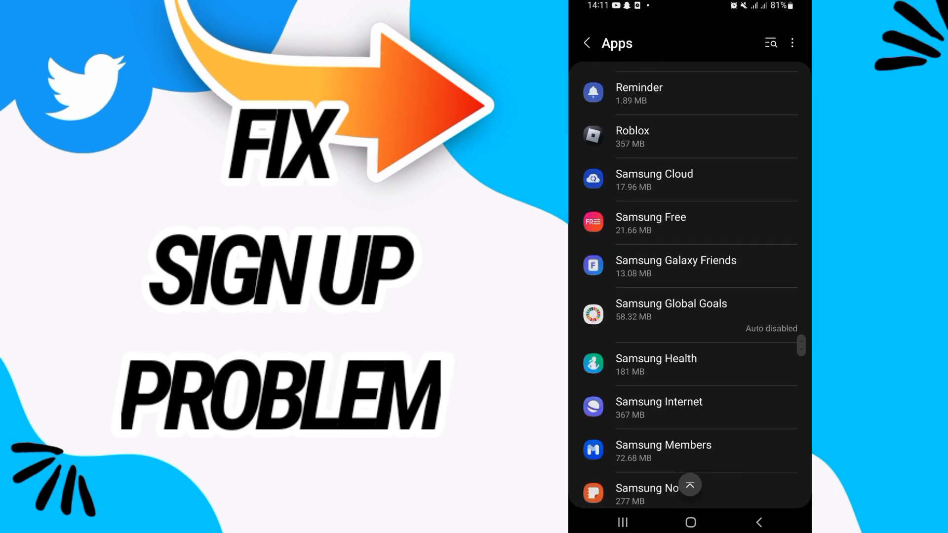
{"action": "scroll", "coordinate": [690, 296], "scroll_direction": "down", "scroll_amount": 5}
{"action": "scroll", "coordinate": [688, 296], "scroll_direction": "down", "scroll_amount": 5}
{"action": "scroll", "coordinate": [689, 297], "scroll_direction": "down", "scroll_amount": 5}
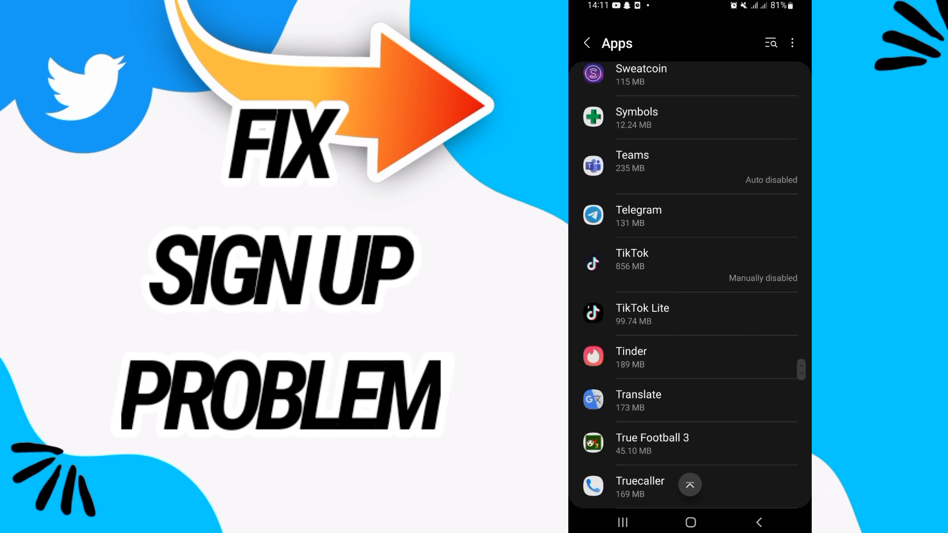
{"action": "scroll", "coordinate": [689, 296], "scroll_direction": "down", "scroll_amount": 2}
{"action": "scroll", "coordinate": [689, 297], "scroll_direction": "down", "scroll_amount": 2}
{"action": "left_click", "coordinate": [688, 309]}
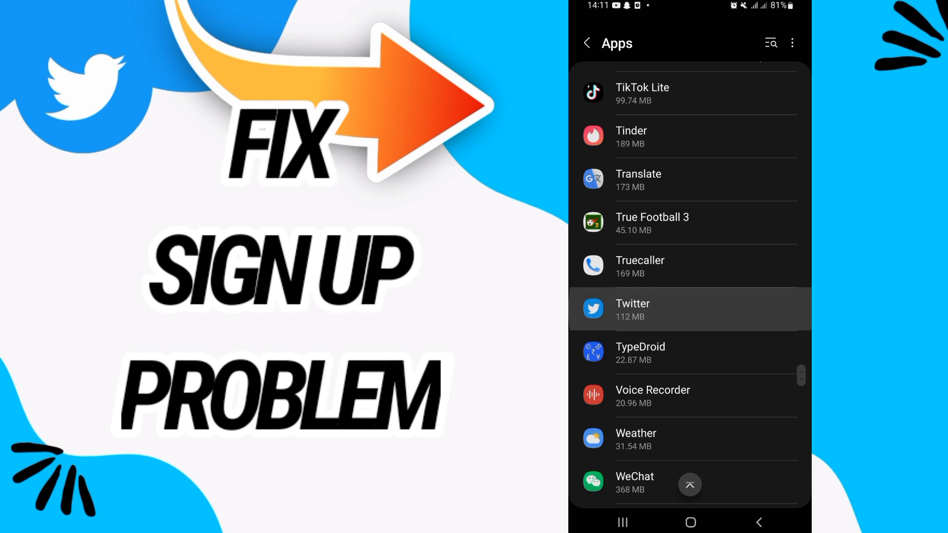
{"action": "scroll", "coordinate": [688, 296], "scroll_direction": "down", "scroll_amount": 3}
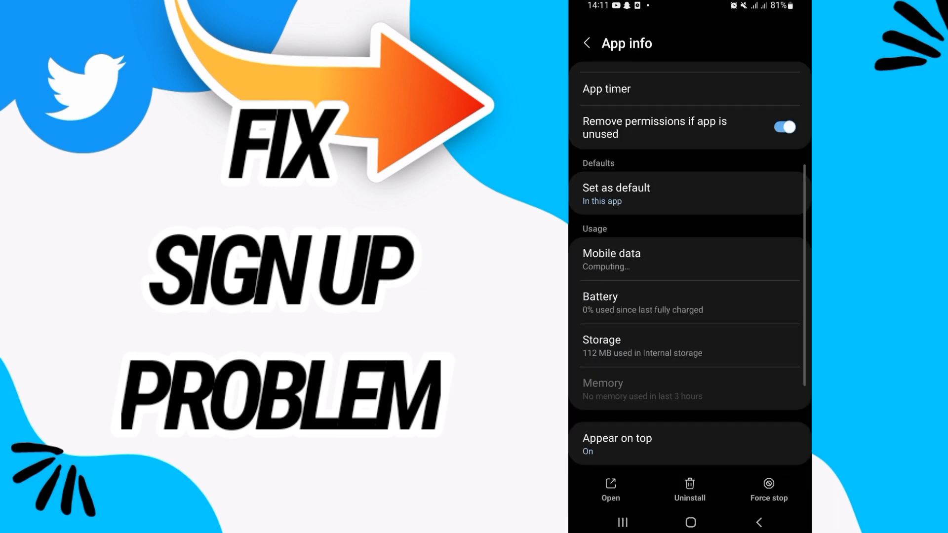
{"action": "left_click", "coordinate": [689, 352]}
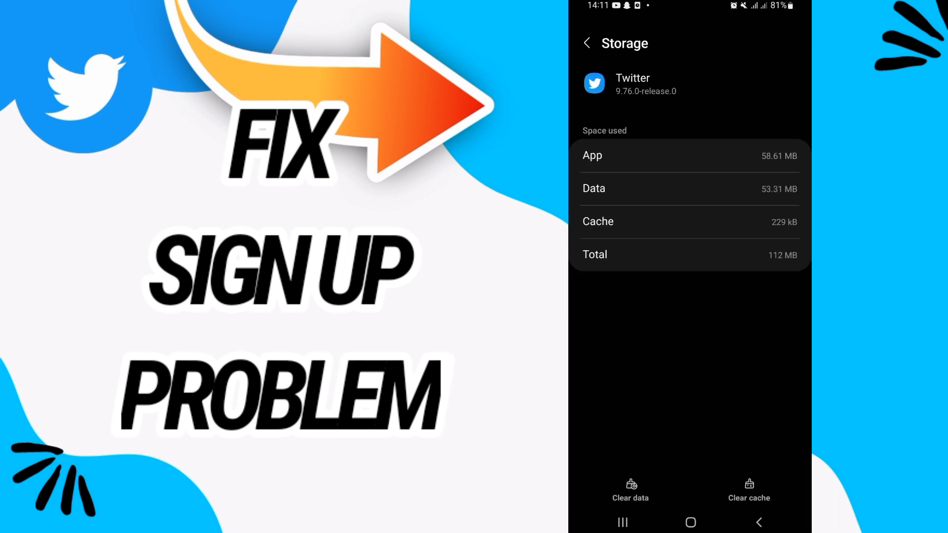
{"action": "left_click", "coordinate": [630, 490]}
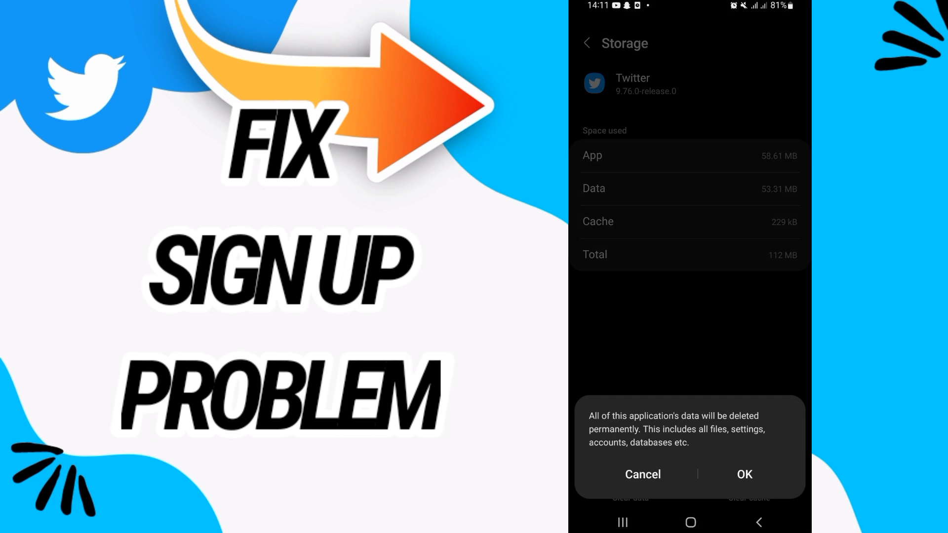
{"action": "left_click", "coordinate": [742, 485]}
Force-stop Twitter from its app details, then return home and bring up the app drawer
{"action": "left_click", "coordinate": [758, 522]}
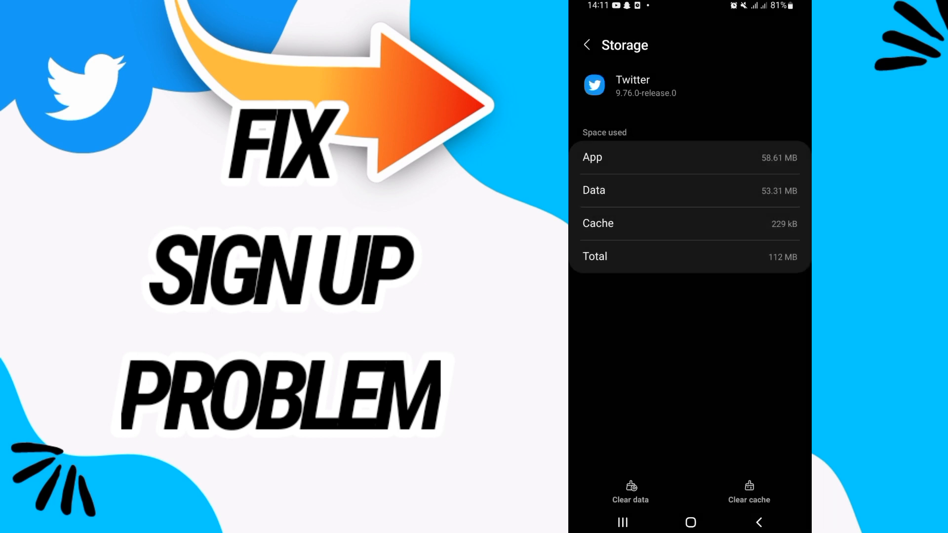
{"action": "left_click", "coordinate": [769, 489]}
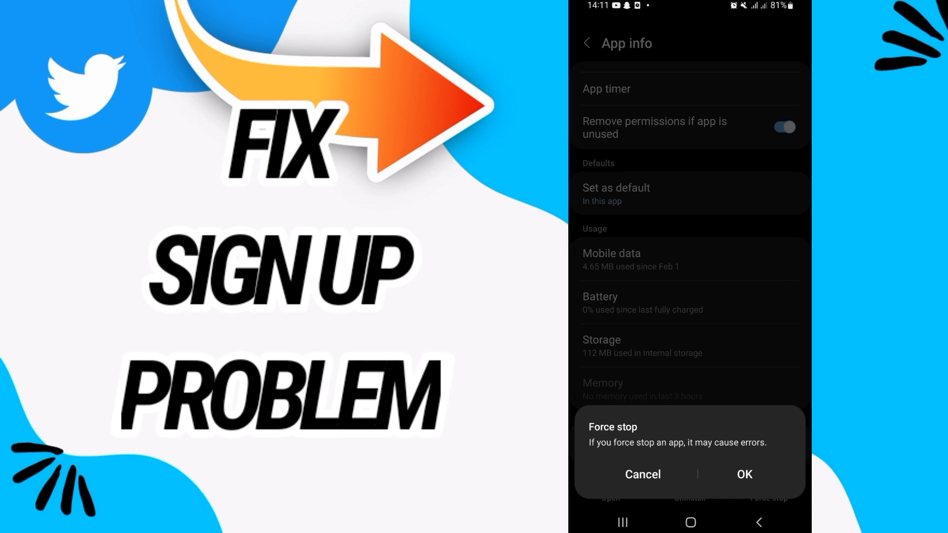
{"action": "left_click", "coordinate": [744, 474]}
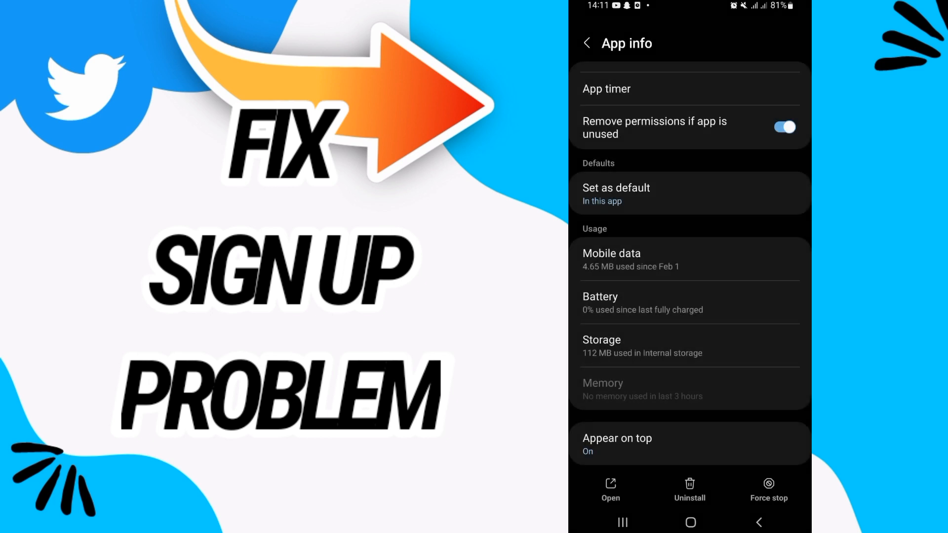
{"action": "left_click", "coordinate": [691, 522]}
{"action": "left_click_drag", "start_coordinate": [688, 333], "coordinate": [689, 148]}
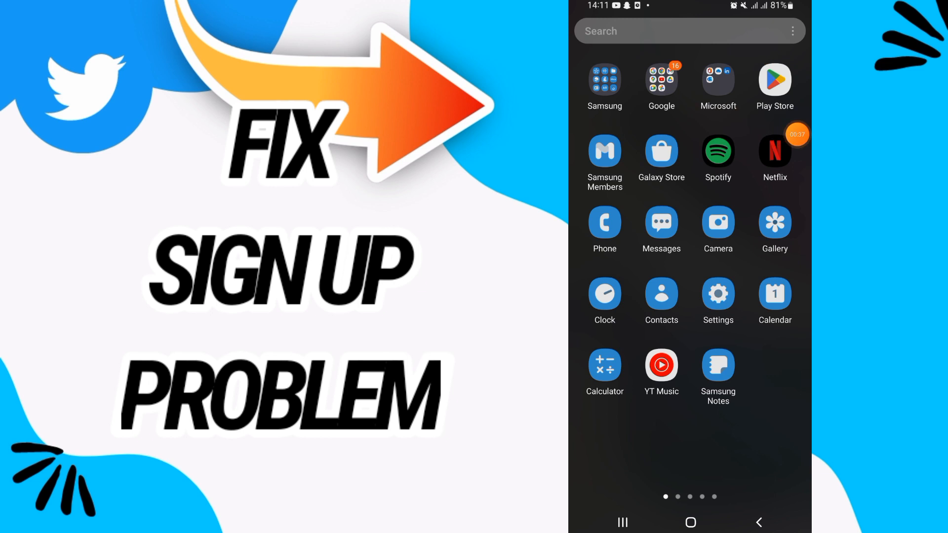
Close the app drawer and restart the phone from the power options, landing on the home screen
{"action": "key", "text": "Escape"}
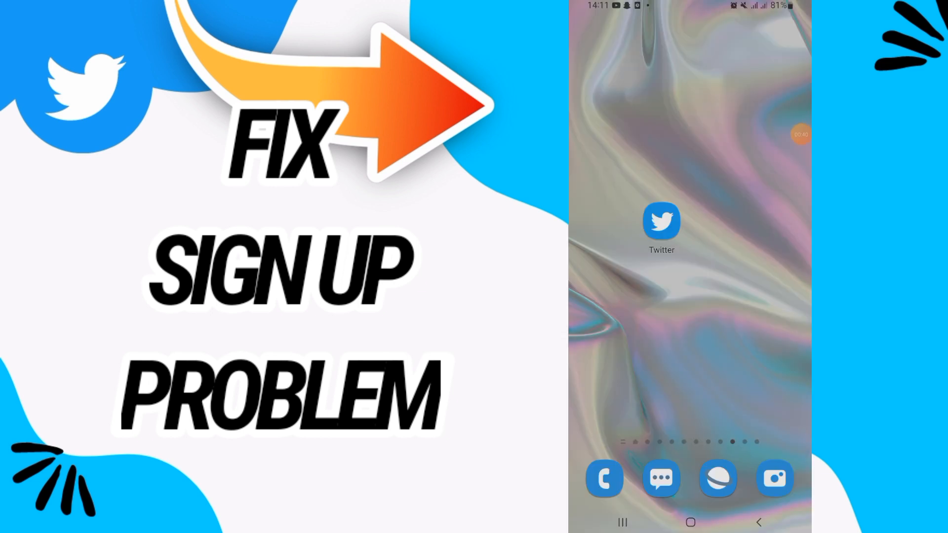
{"action": "key", "text": "XF86PowerOff"}
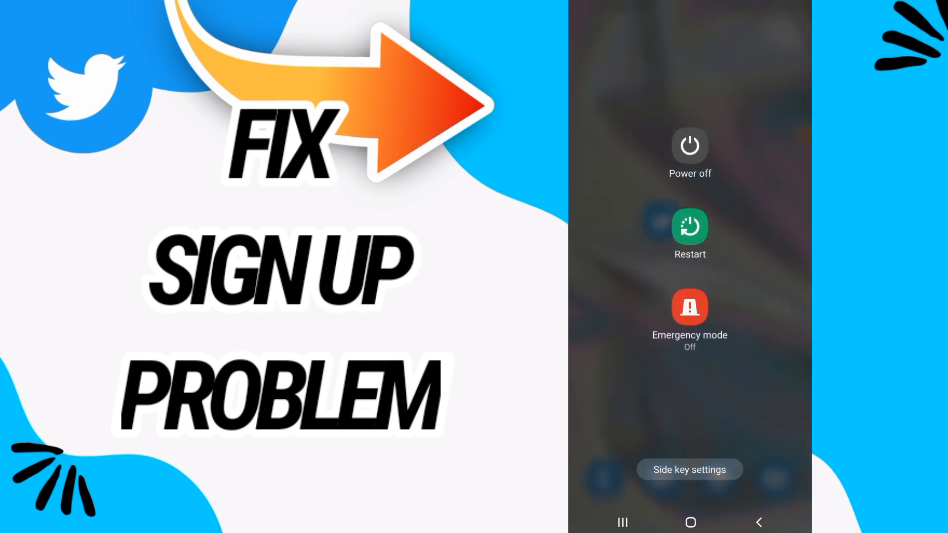
{"action": "key", "text": "Escape"}
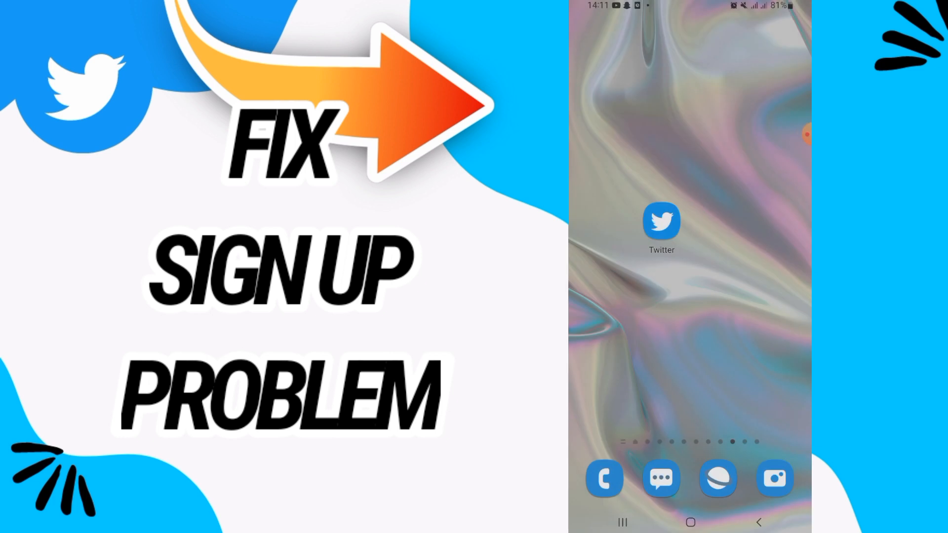
{"action": "left_click_drag", "start_coordinate": [806, 134], "coordinate": [787, 215]}
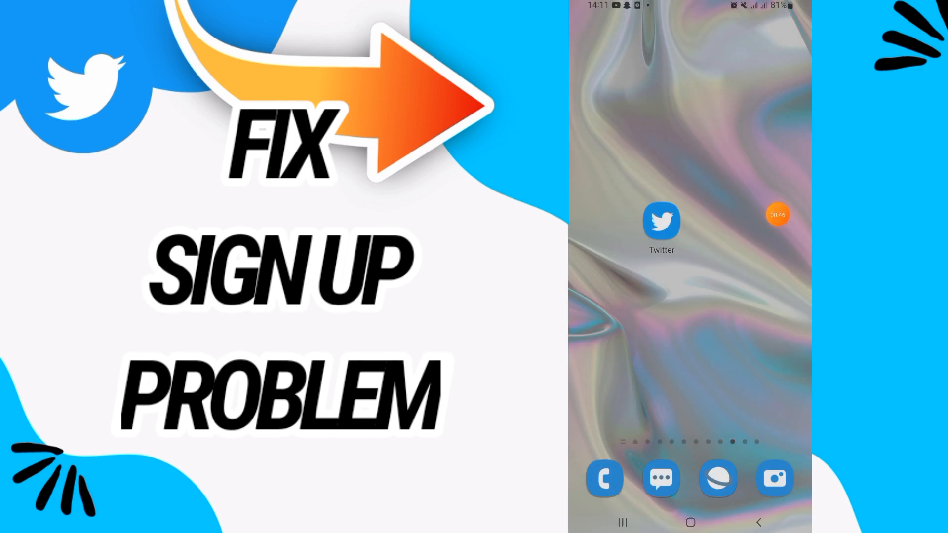